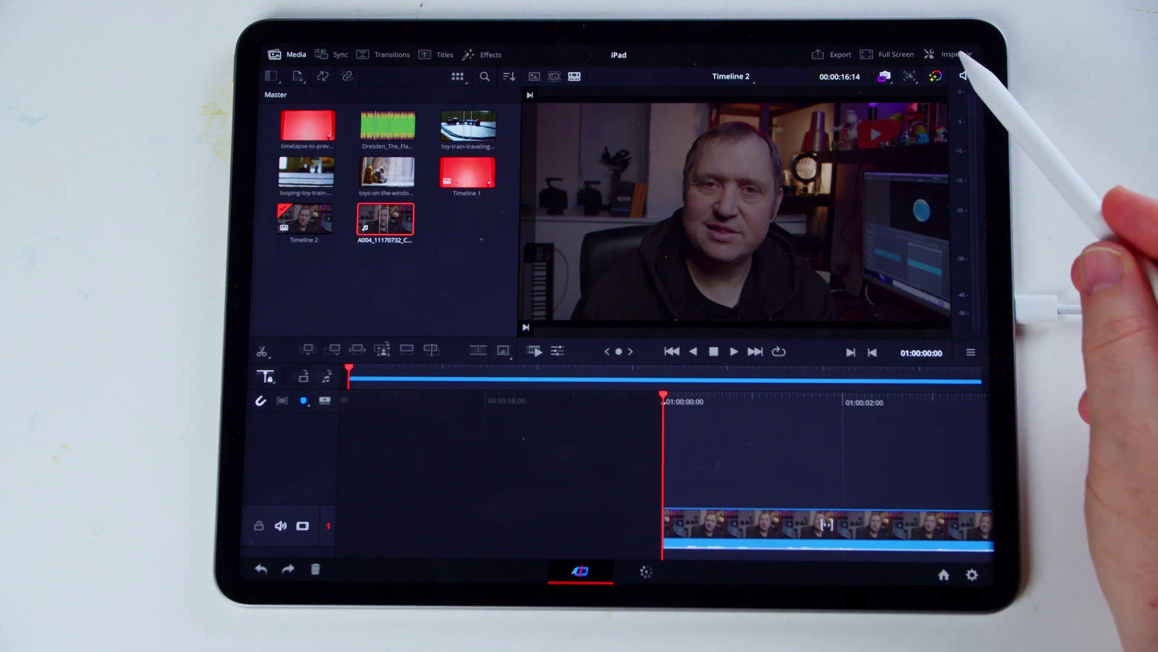
Step: Show the on-viewer Transform controls, change the clip's zoom and position, then reset them to defaults
left_click(957, 54)
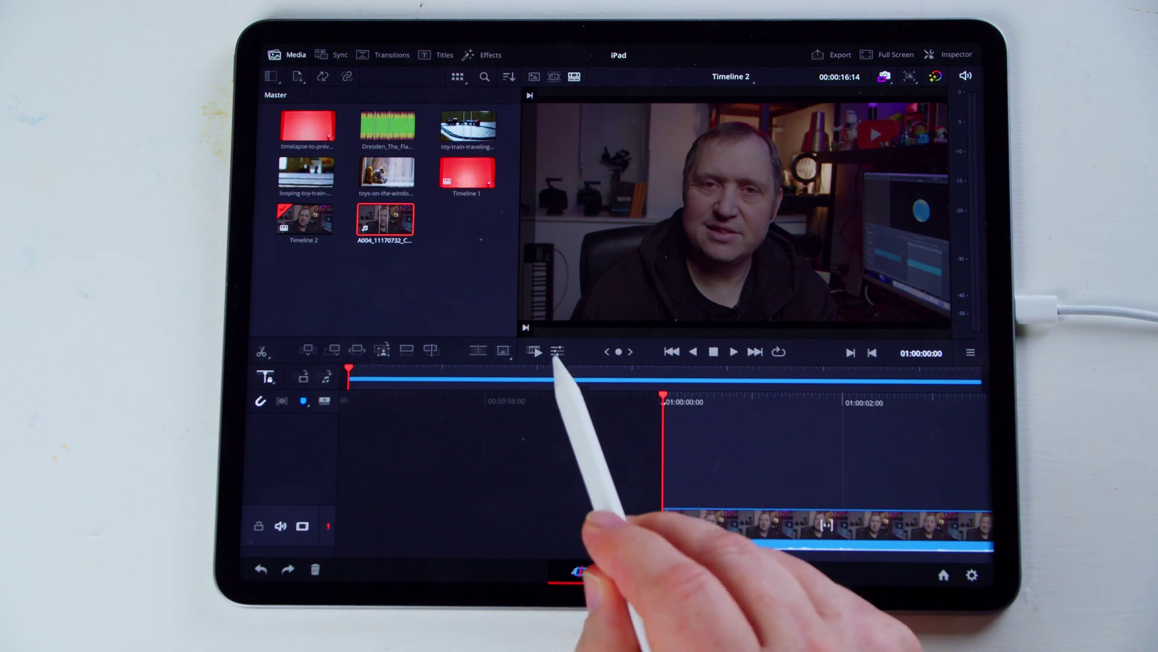
left_click(556, 351)
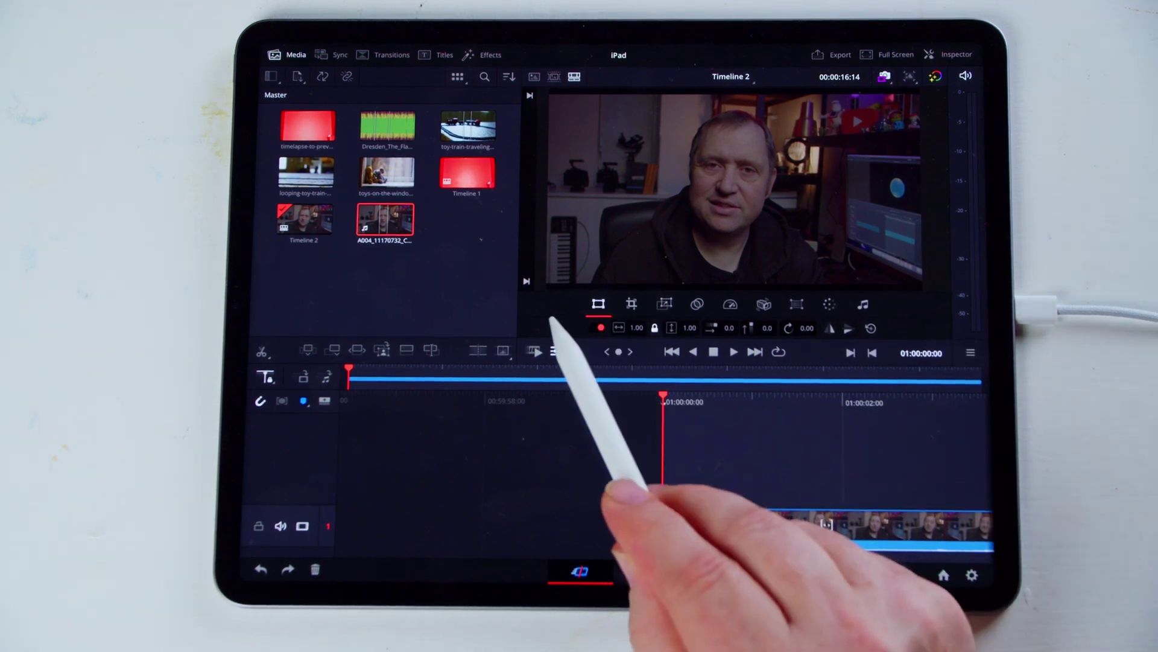
left_click_drag(636, 331, 741, 340)
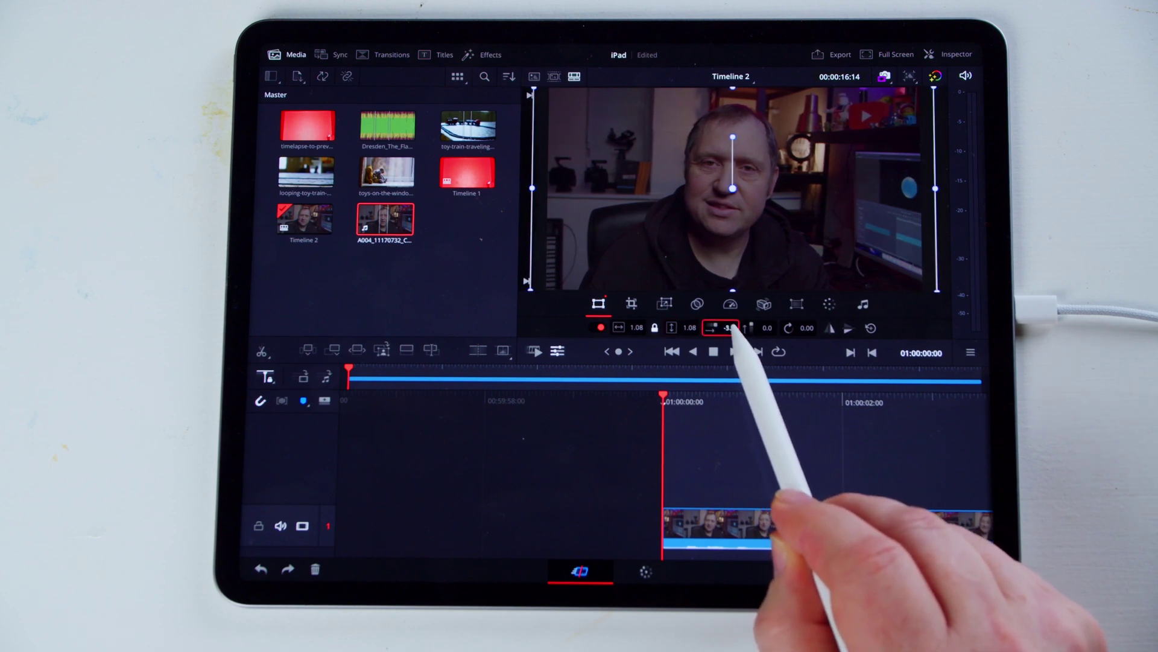
mouse_move(763, 331)
left_mouse_down()
mouse_move(837, 334)
mouse_move(775, 336)
left_mouse_up()
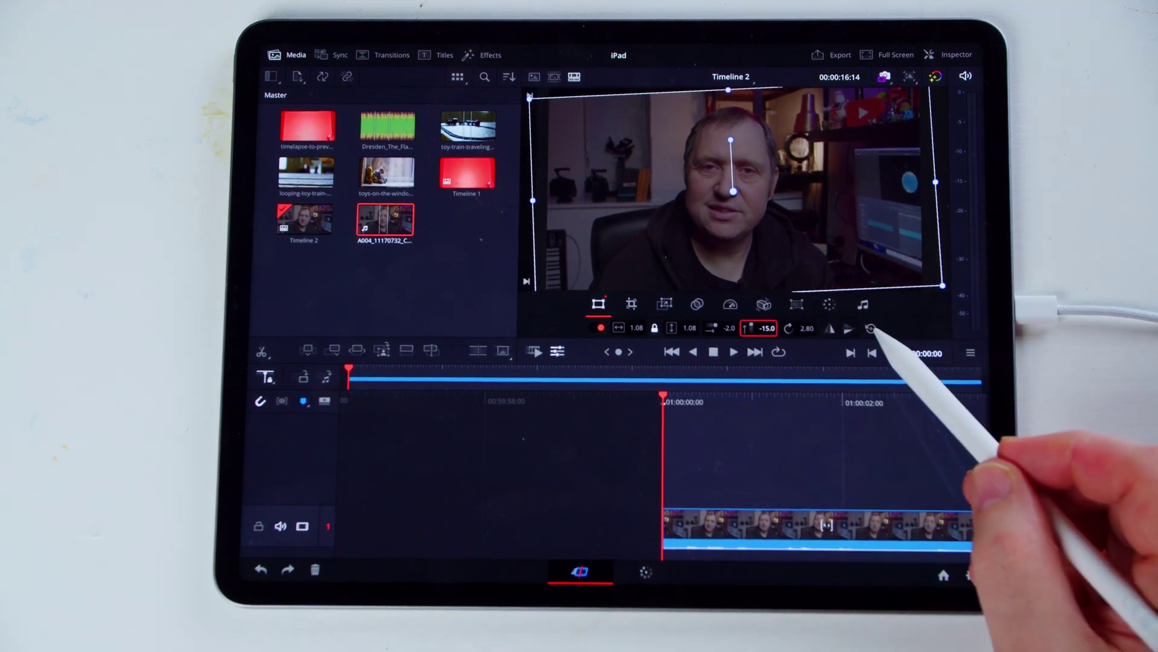
left_click(871, 329)
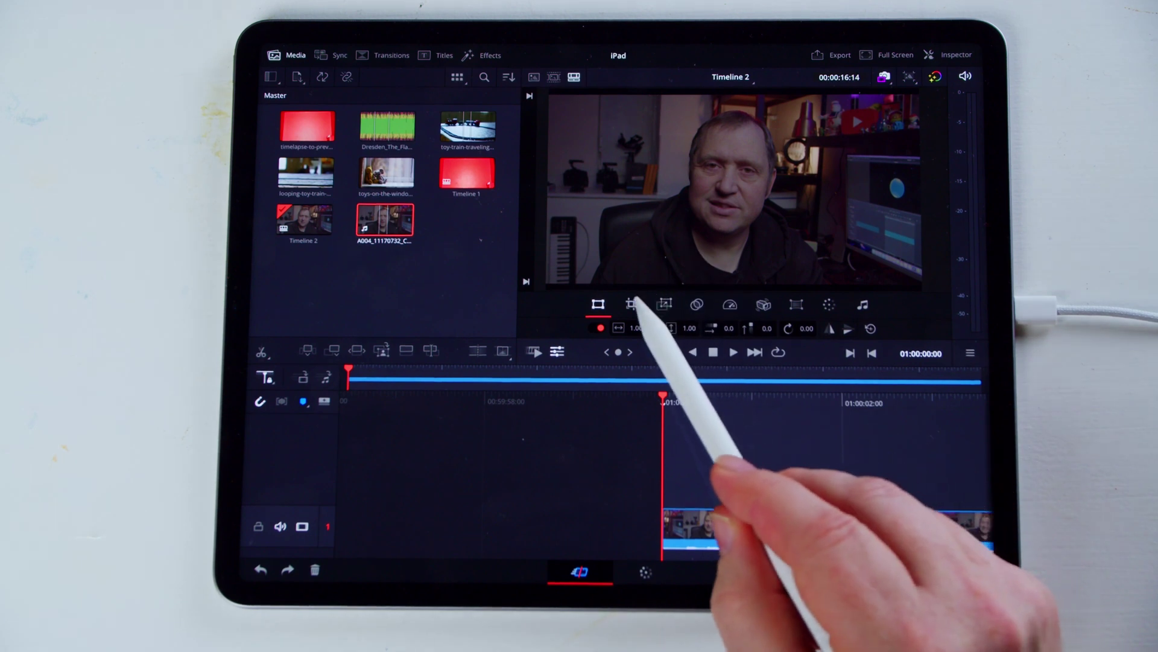
Step: Crop the clip from the left and right with softened edges, then reset the crop to full frame
left_click(630, 304)
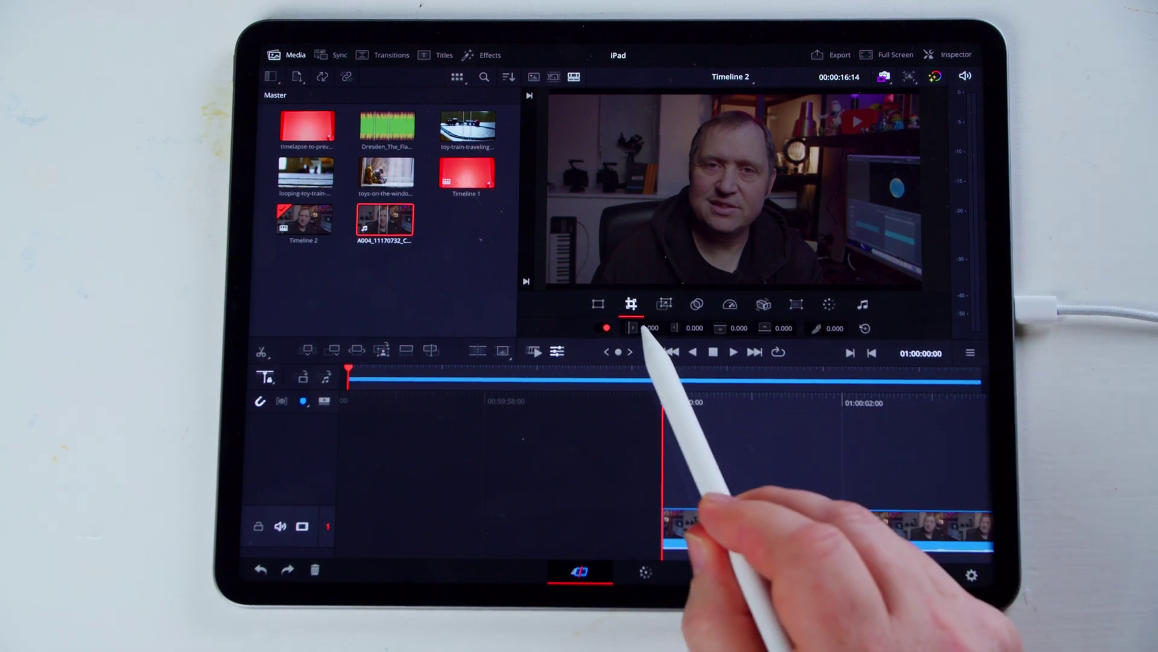
mouse_move(641, 332)
left_mouse_down()
mouse_move(663, 335)
mouse_move(646, 331)
left_mouse_up()
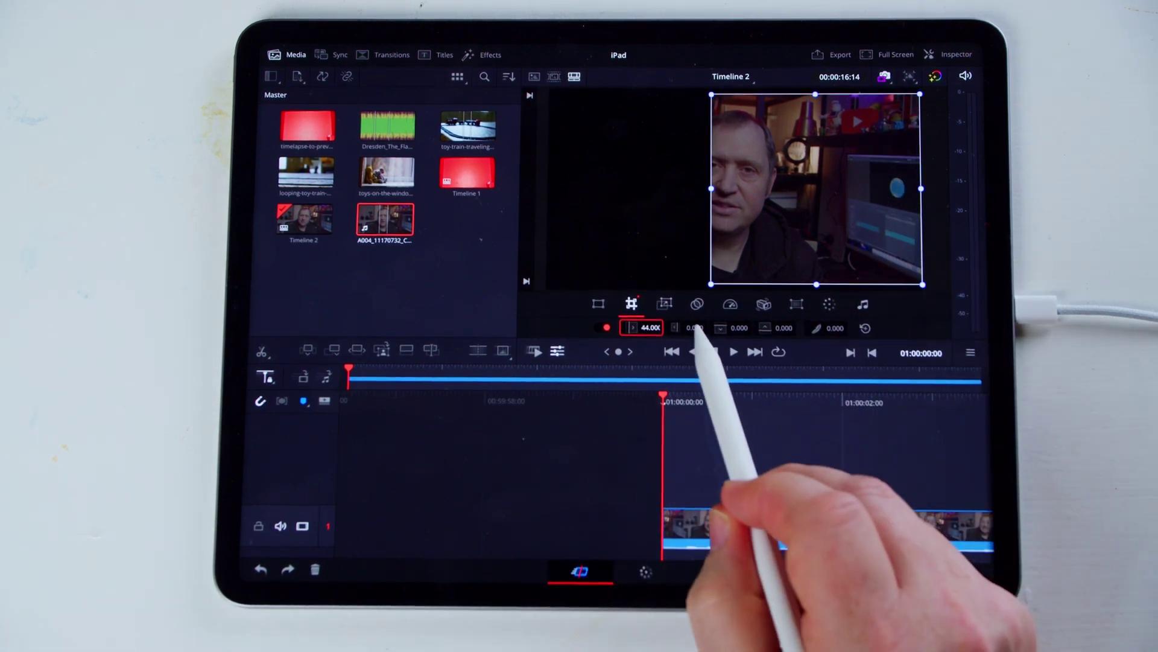
left_click_drag(693, 331, 716, 336)
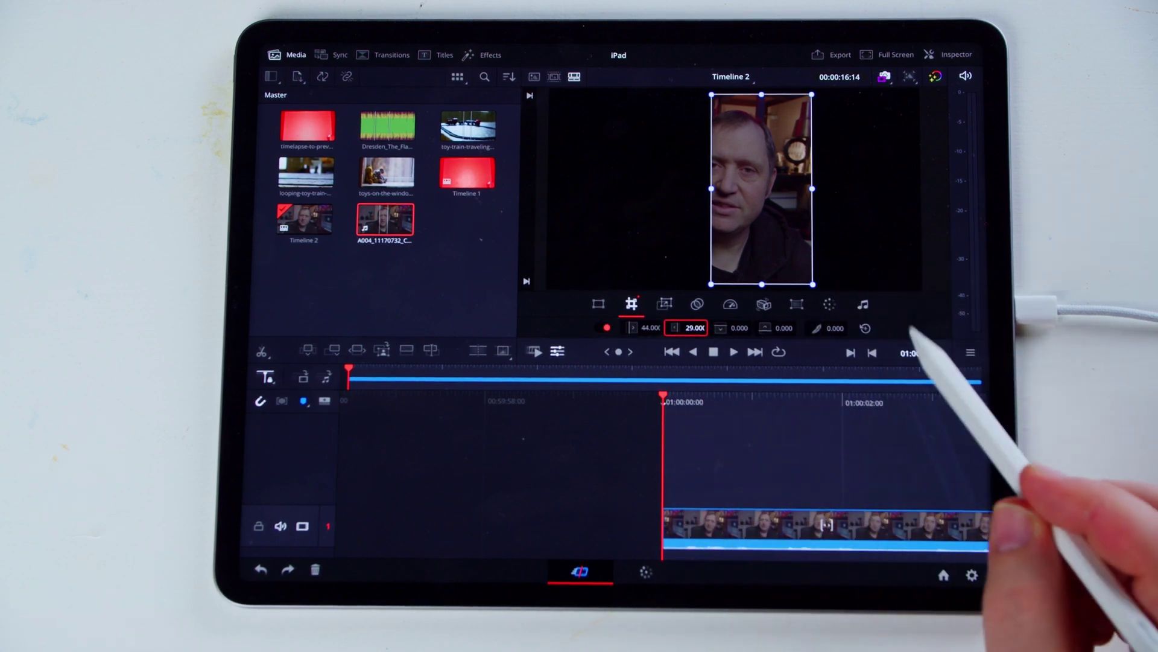
left_click_drag(846, 333, 842, 331)
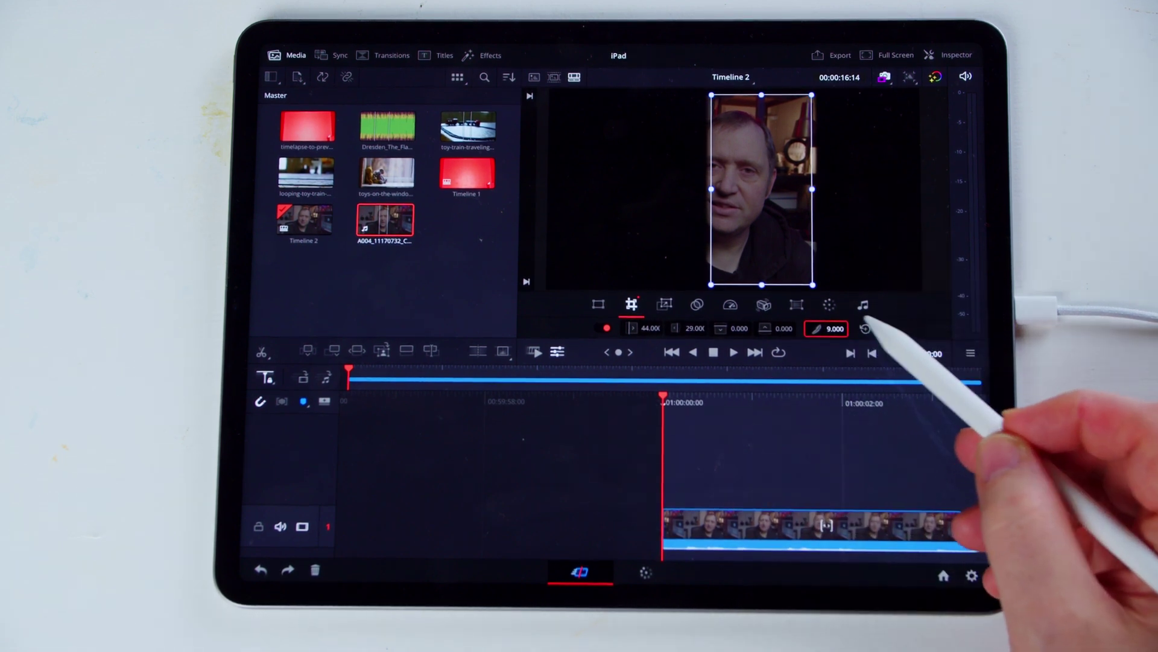
left_click(865, 329)
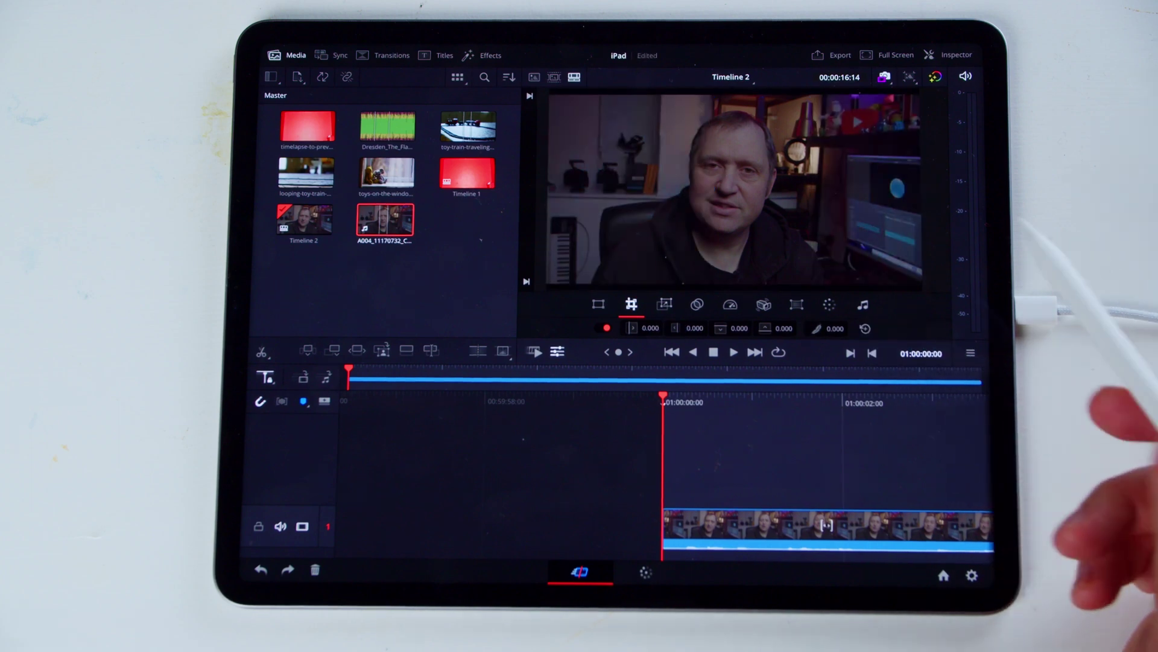
Step: Set a dynamic zoom start frame slightly inside the full frame and preview it
left_click(665, 304)
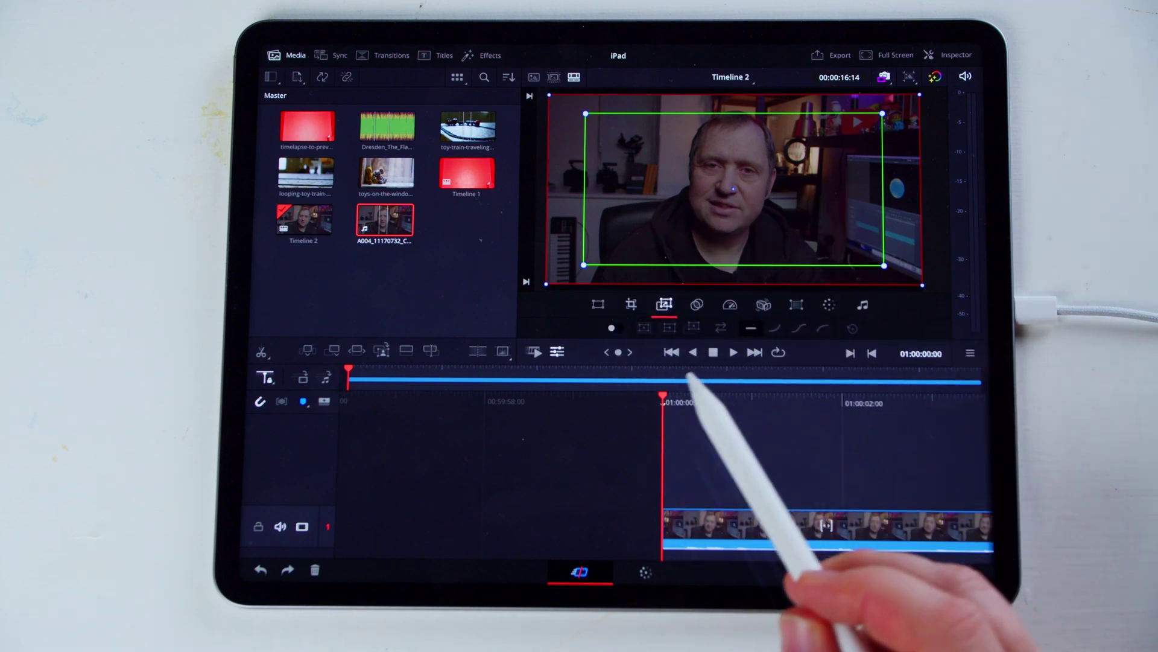
left_click_drag(584, 265, 619, 247)
left_click_drag(824, 172, 833, 140)
left_click_drag(724, 143, 722, 145)
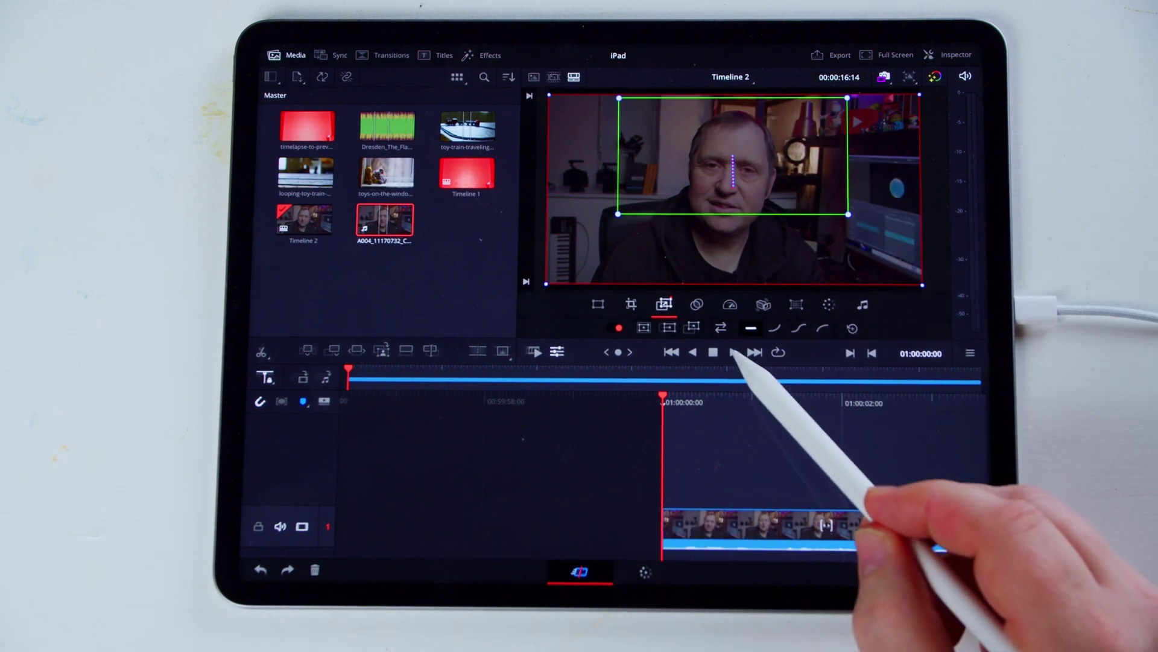
left_click(733, 352)
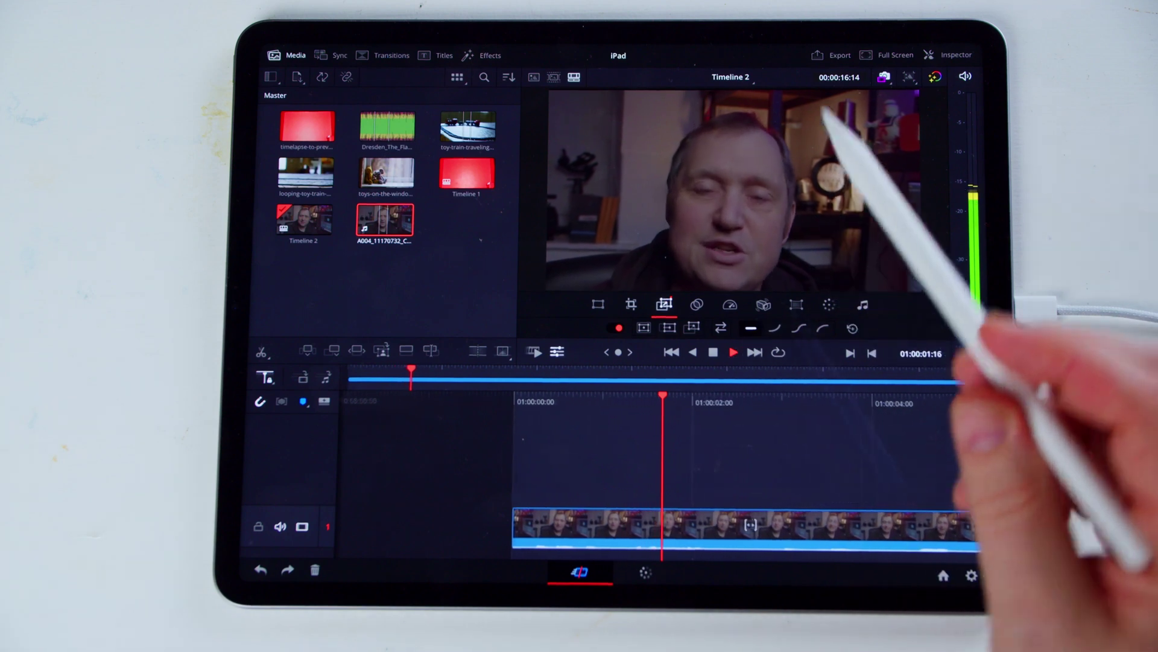
left_click(713, 353)
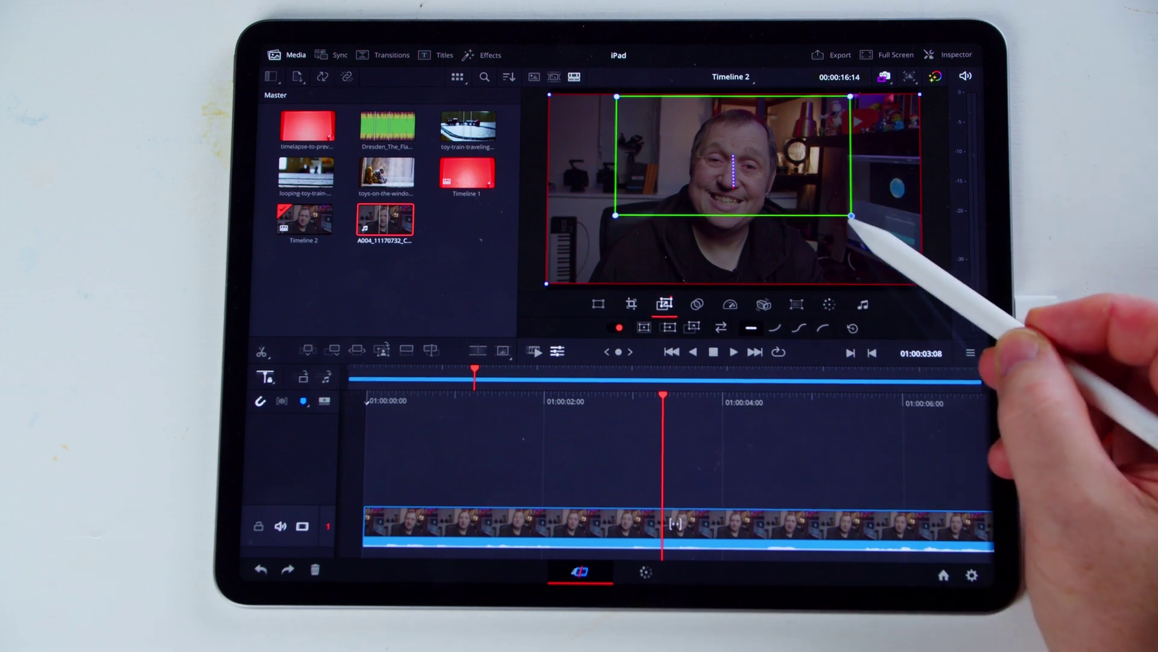
Step: Lower the zoom frame over the face, preview again, reset dynamic zoom and add a keyframe
left_click_drag(832, 204, 826, 242)
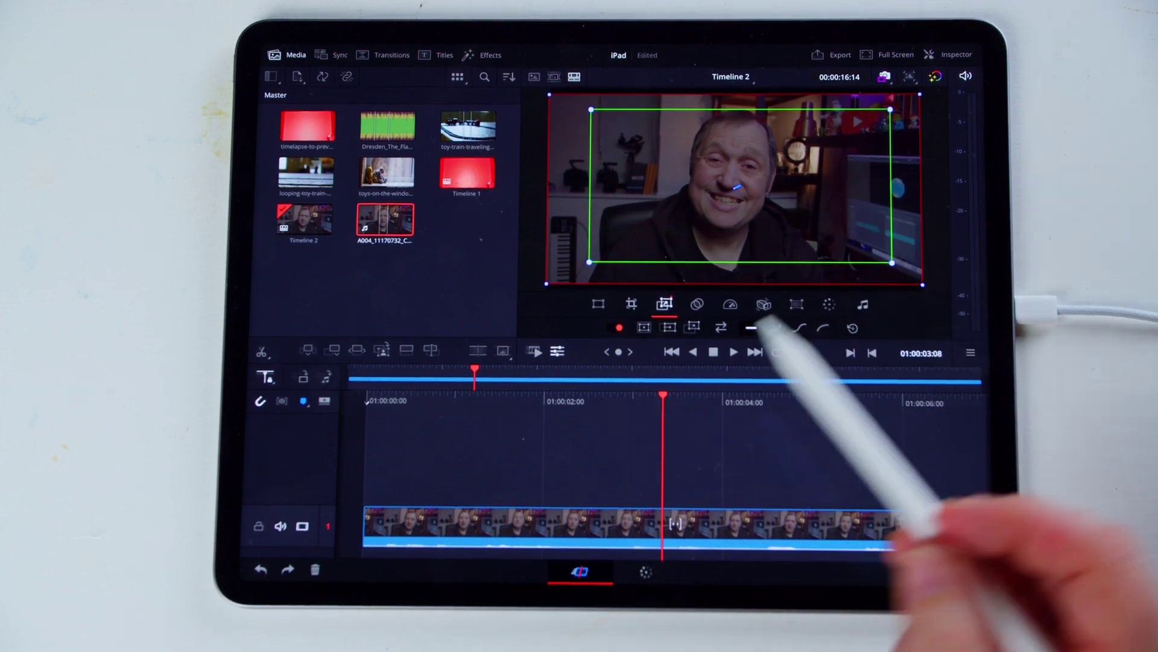
left_click_drag(662, 395, 834, 390)
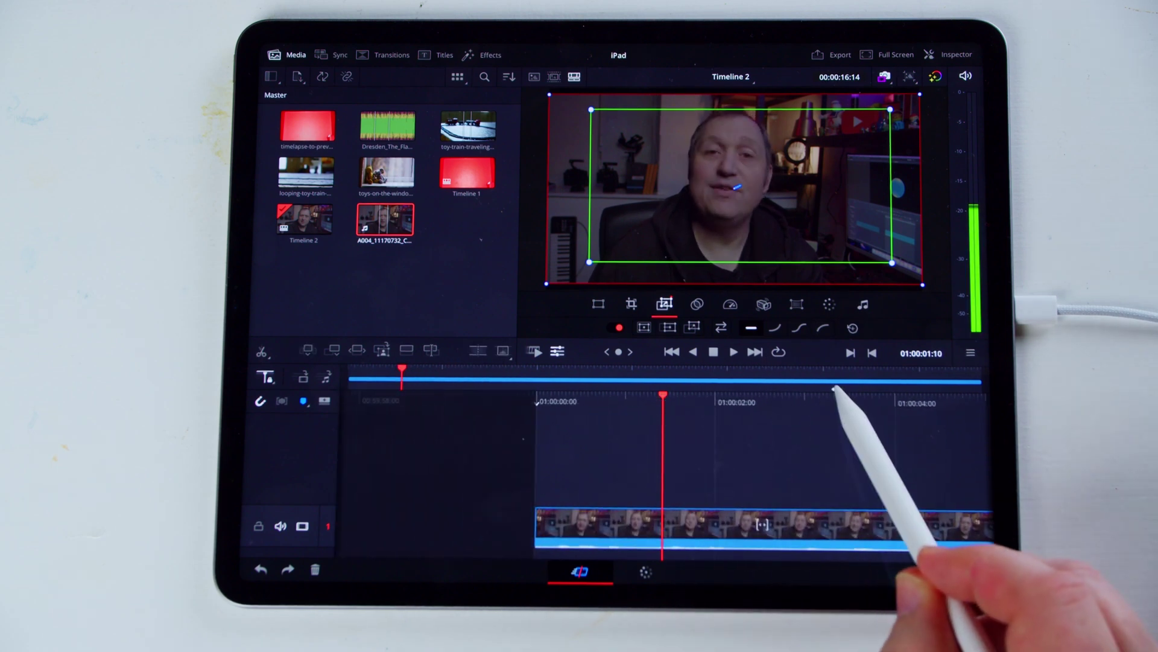
left_click(733, 351)
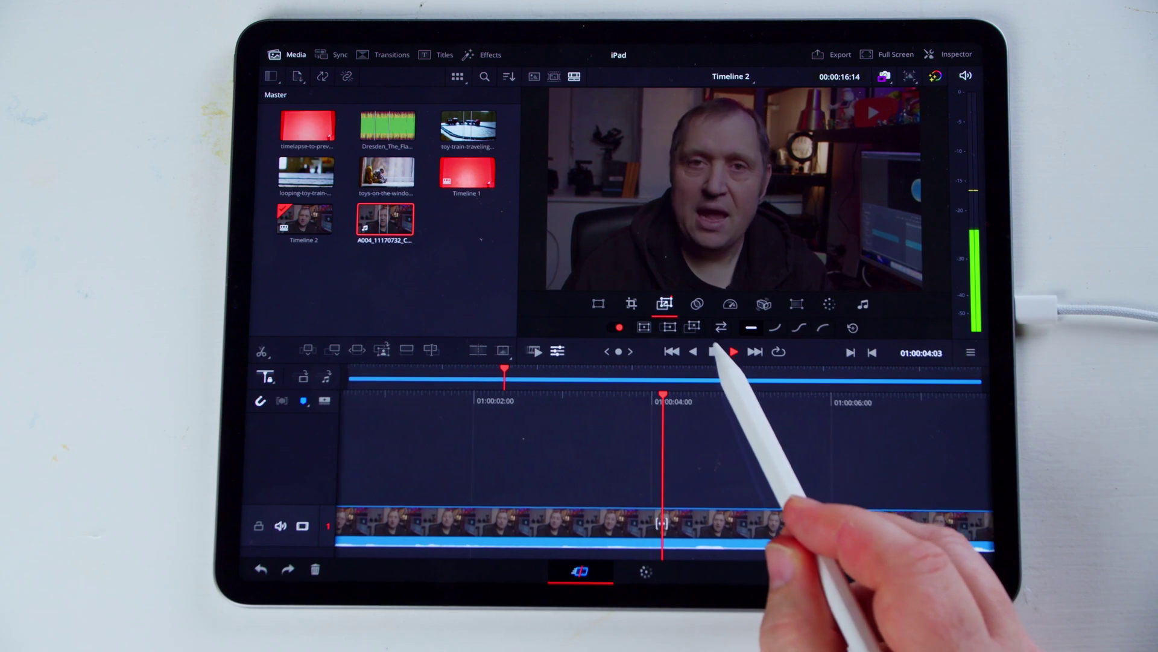
left_click(734, 351)
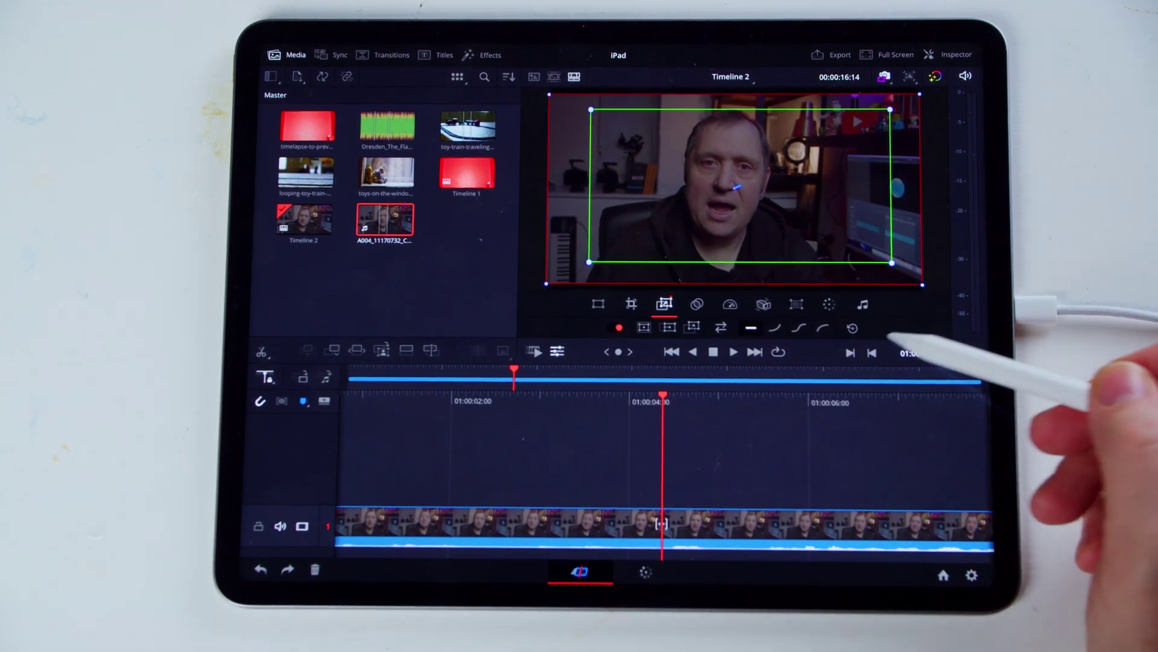
left_click(853, 328)
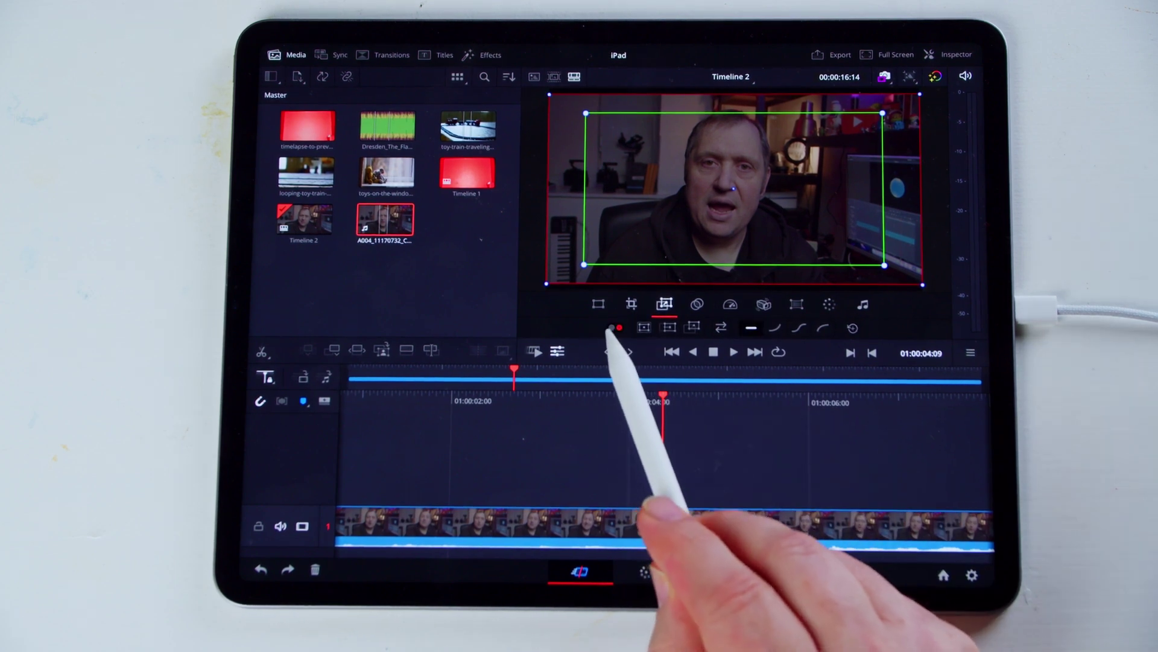
left_click(612, 328)
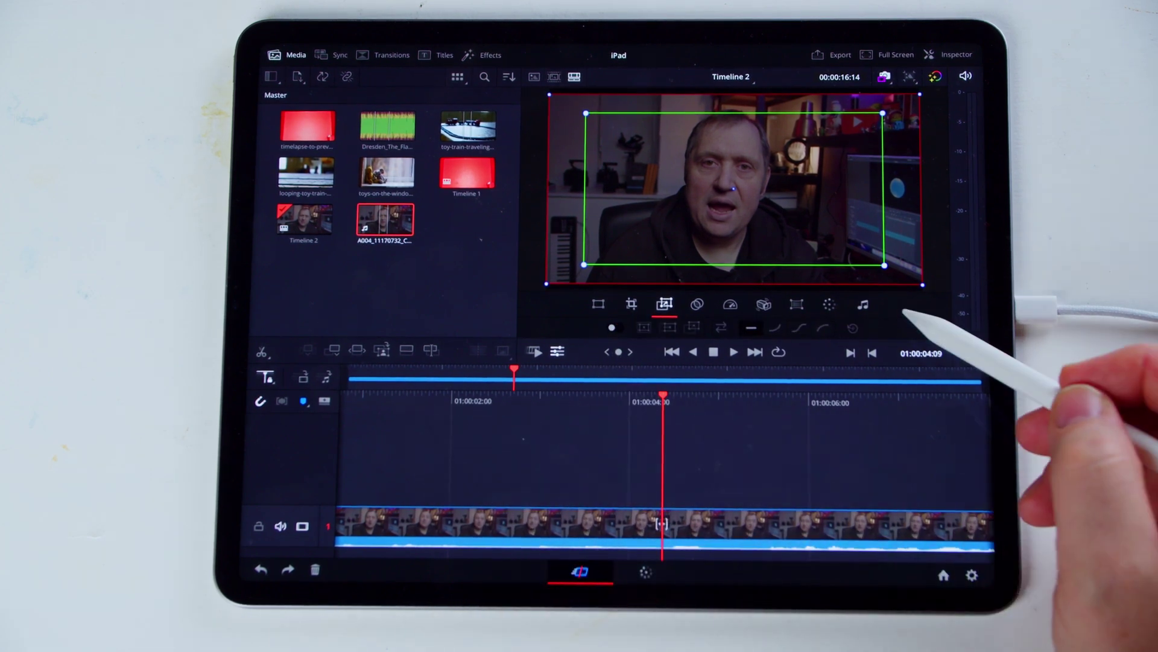
Step: Place the teddy-bear window clip on track 2 above the talking-head clip
left_click(697, 304)
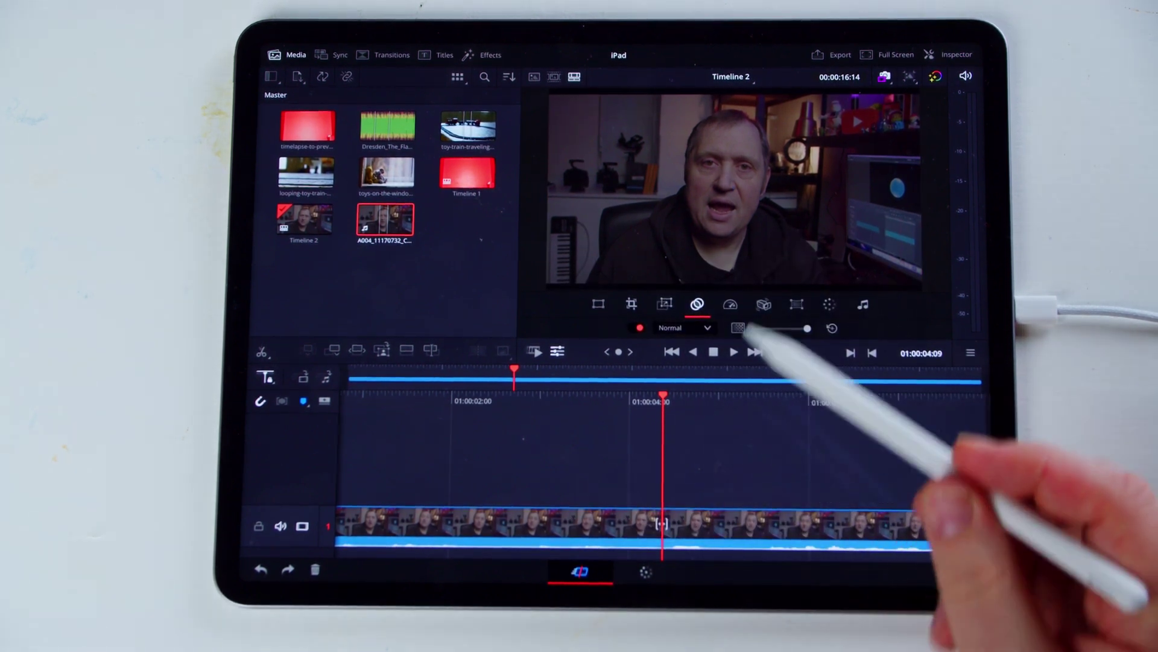
left_click(389, 174)
left_click_drag(389, 173, 610, 488)
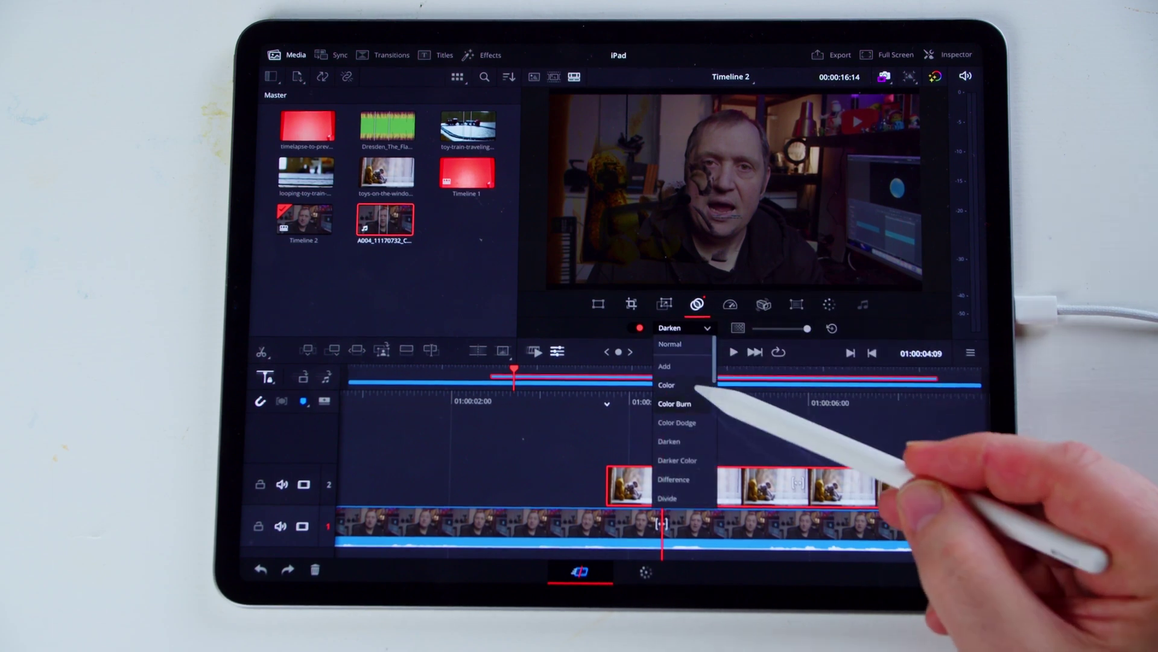
Step: Try Color and Add blend modes and an opacity change on the upper clip, then reset to Normal
left_click(697, 385)
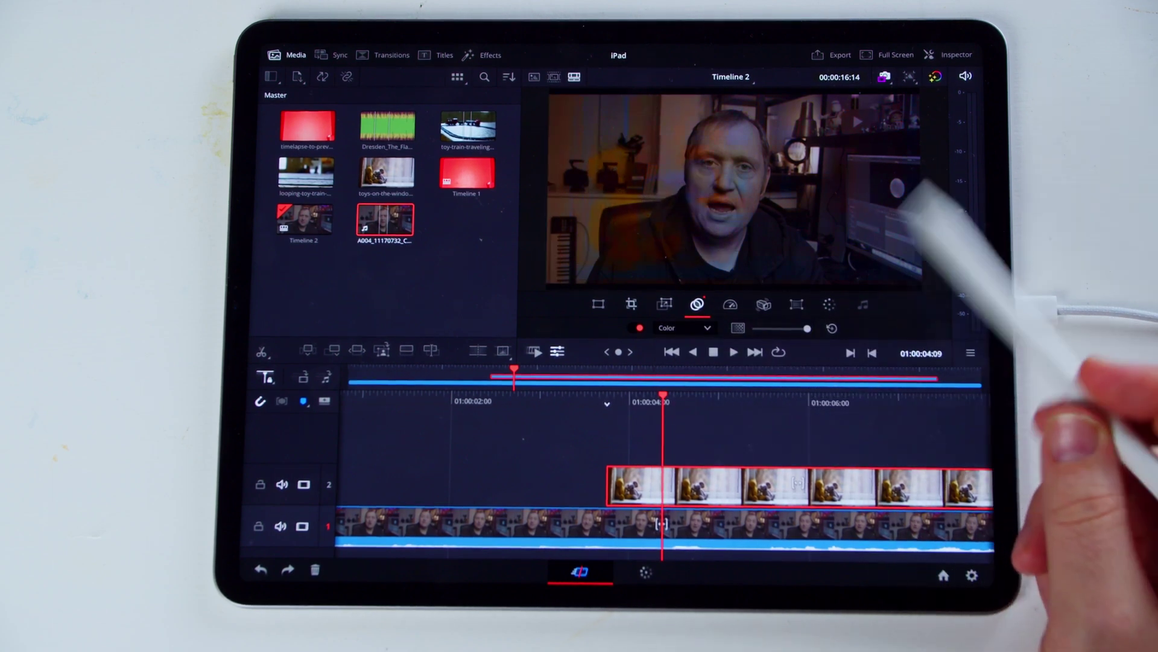
left_click(705, 328)
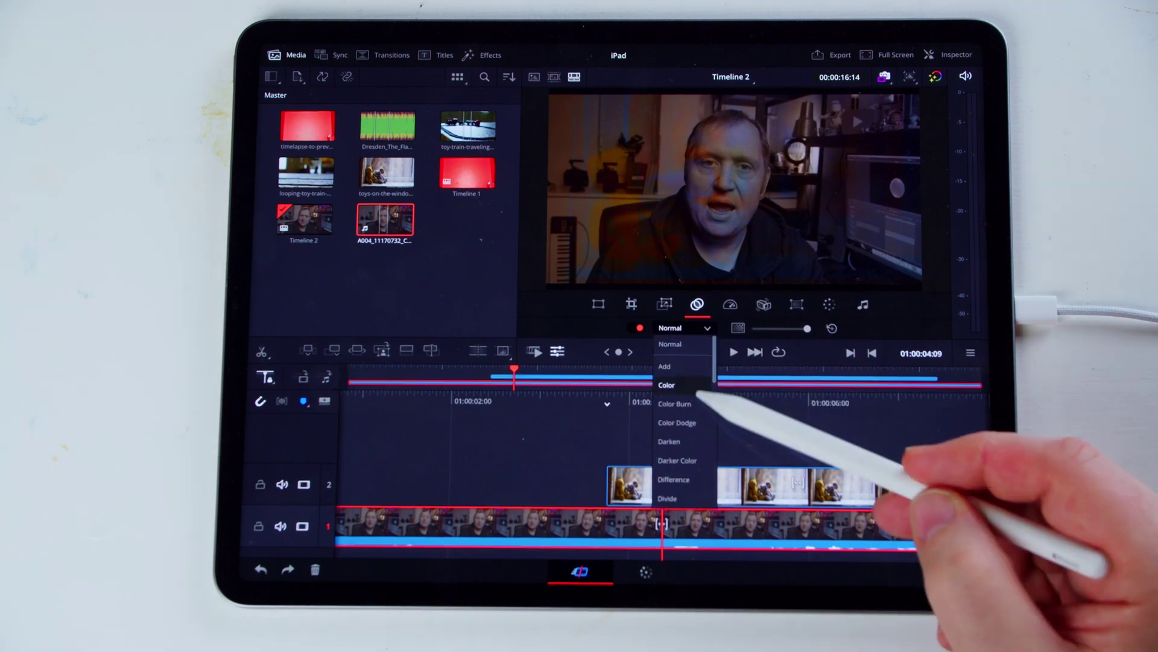
left_click(692, 365)
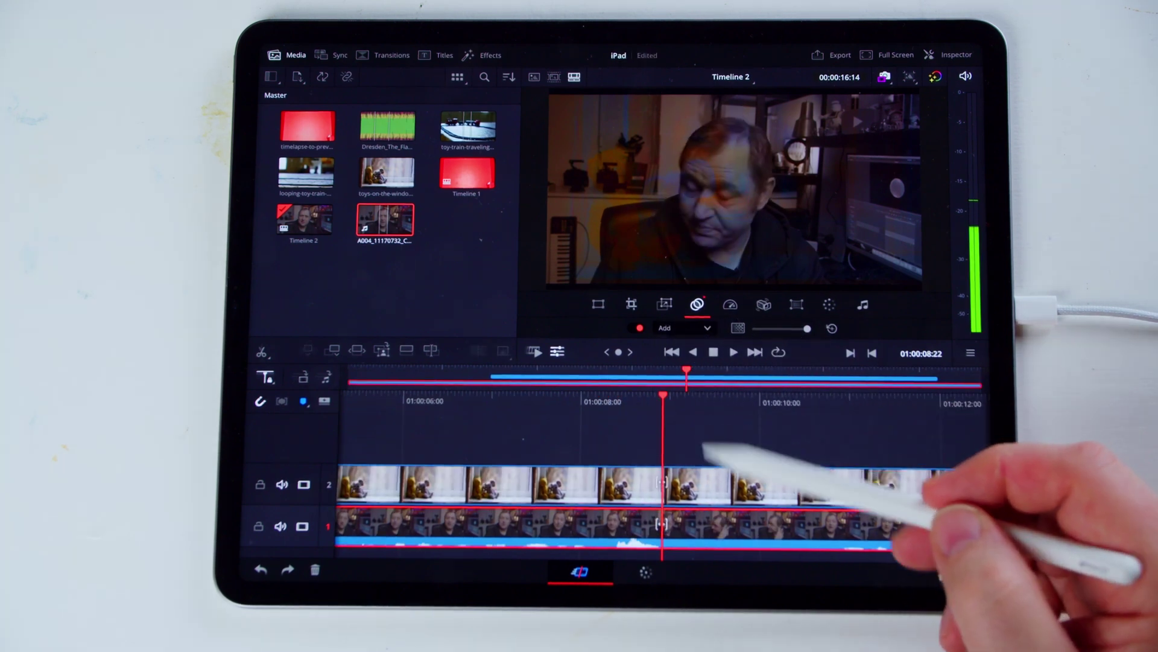
left_click(707, 328)
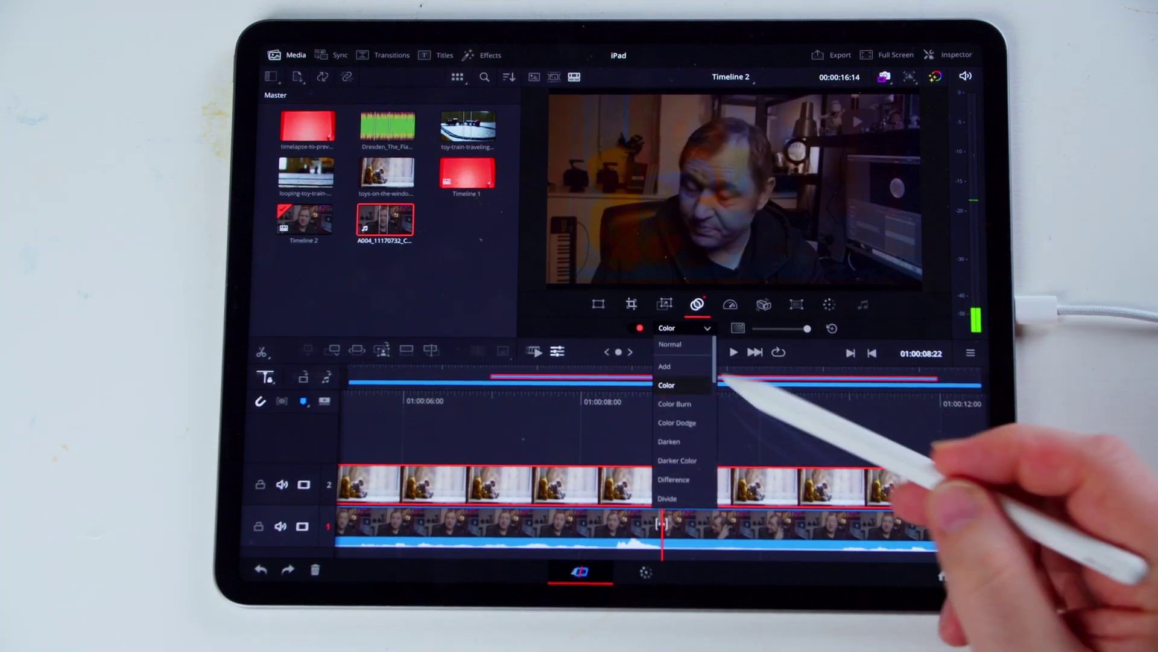
left_click(690, 366)
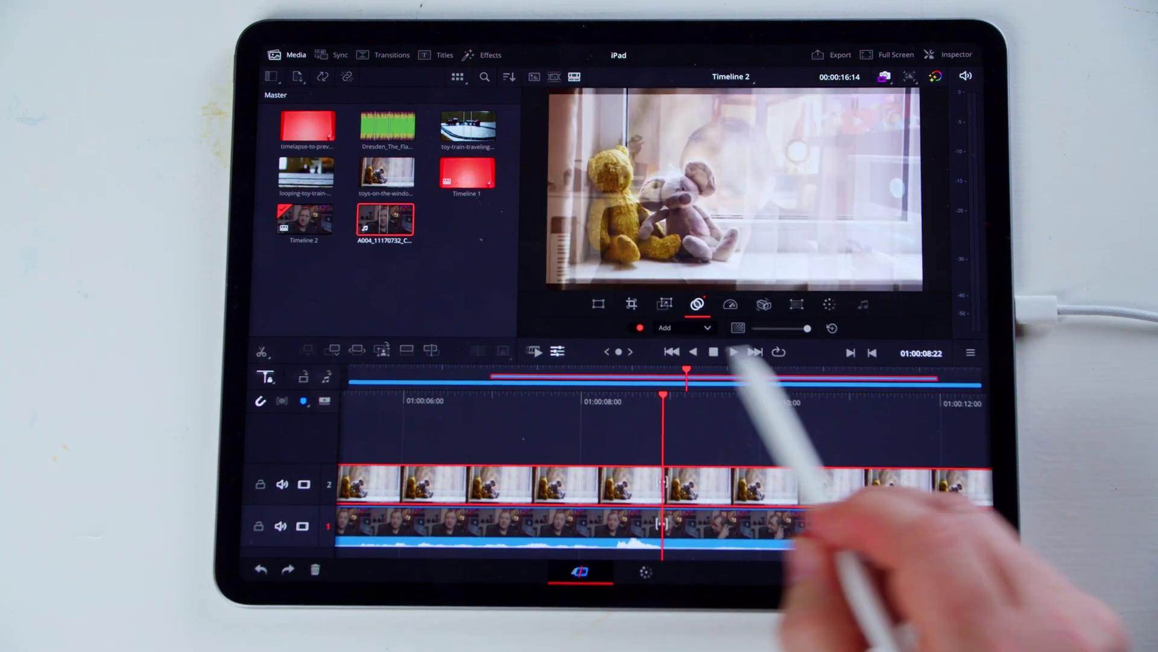
left_click_drag(805, 328, 807, 327)
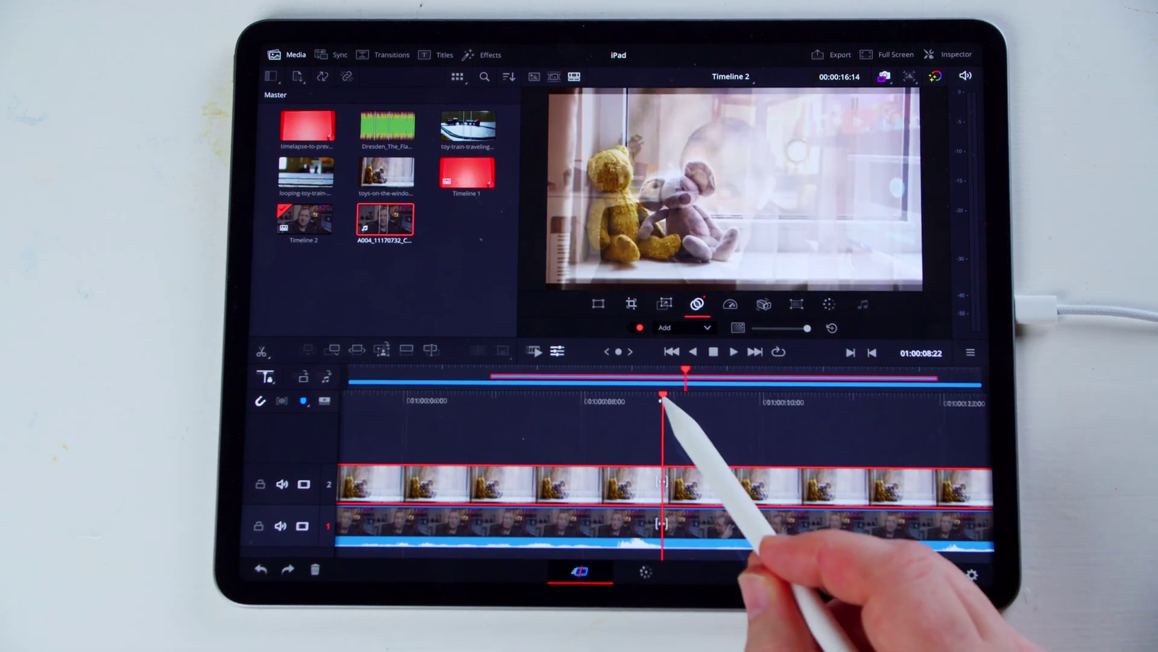
left_click_drag(660, 414, 807, 398)
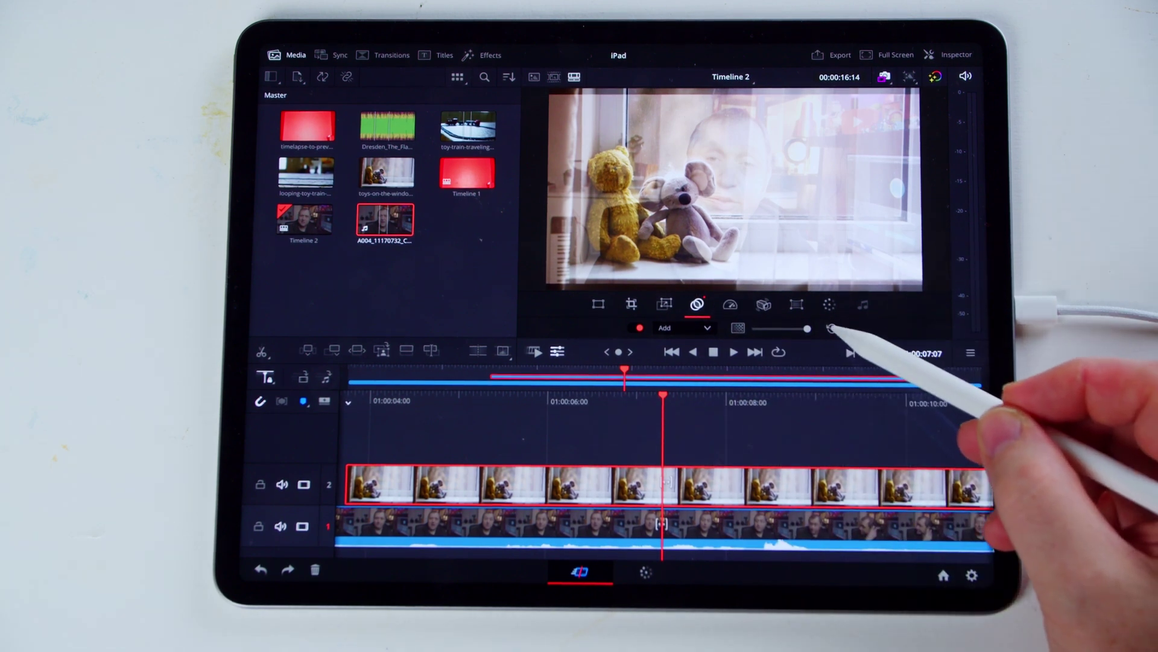
left_click(831, 327)
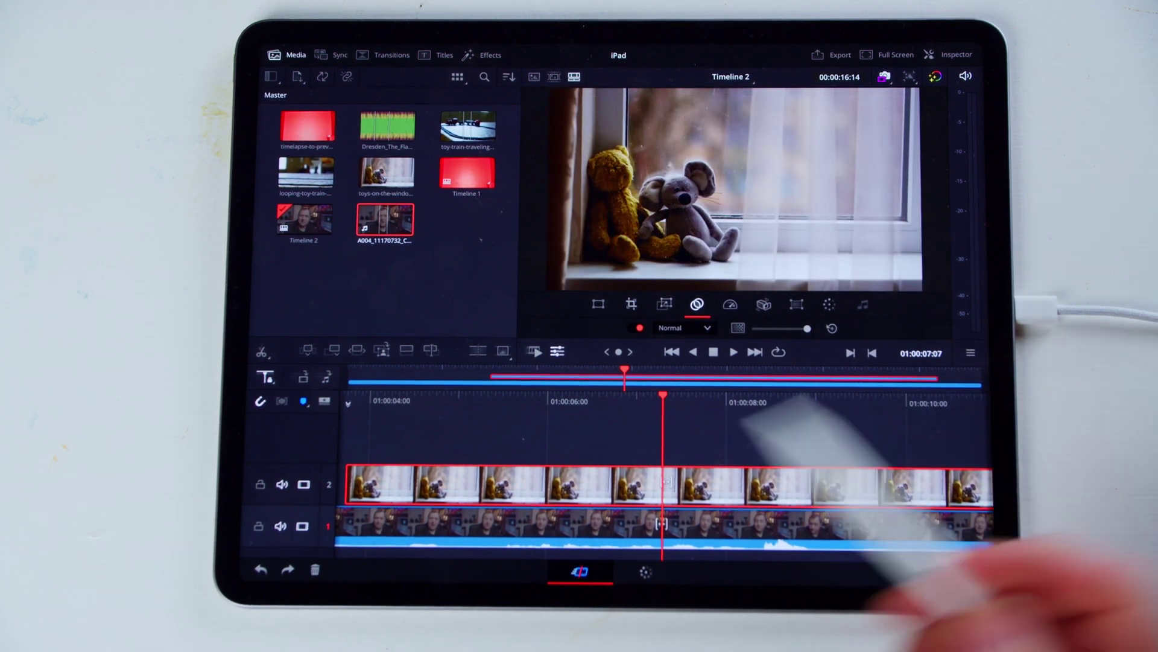
Step: Delete the teddy-bear clip from track 2 and view the stabilization options
left_click(316, 570)
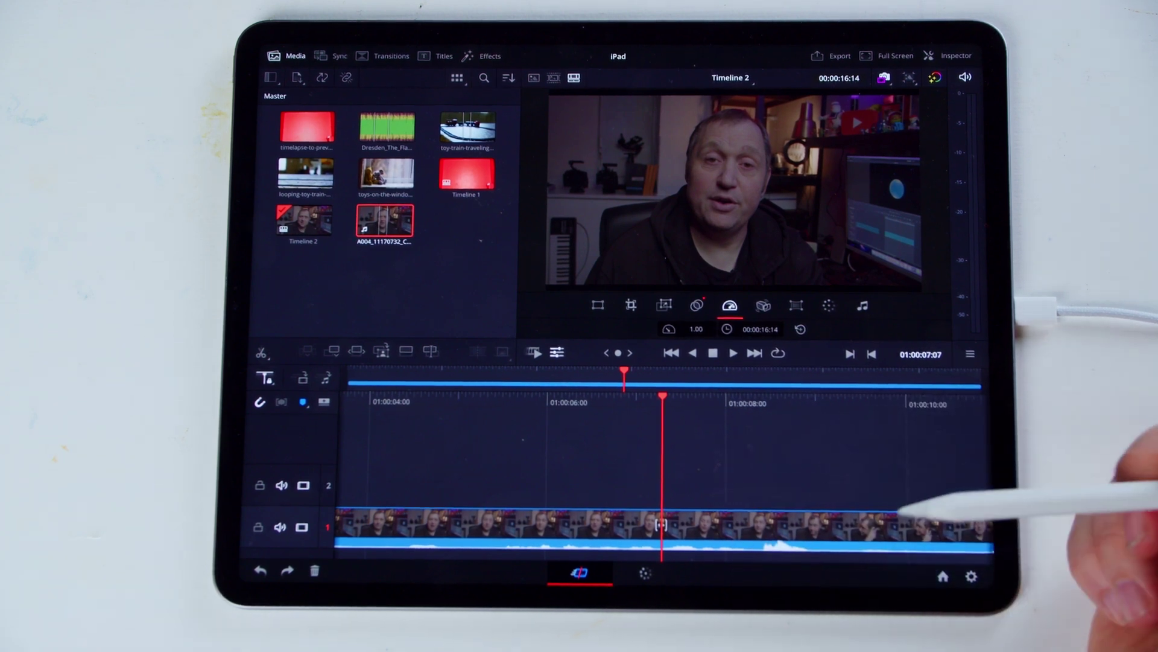
left_click(763, 305)
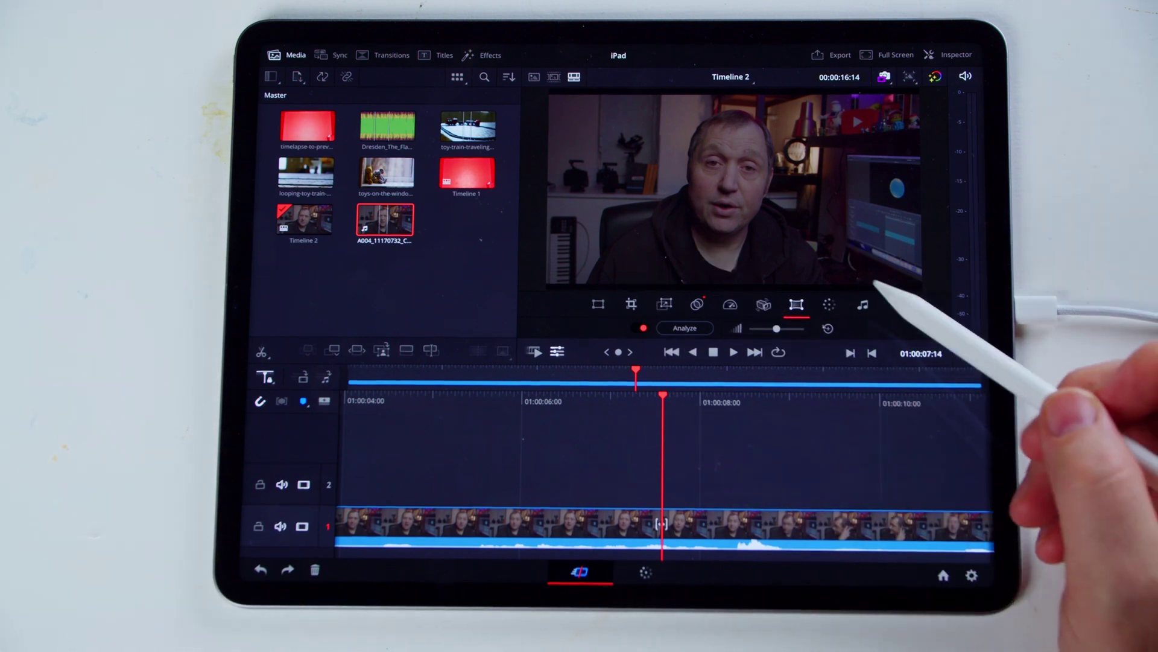
Step: Select the talking-head clip on track 1 and apply Auto Color to it
left_click(829, 304)
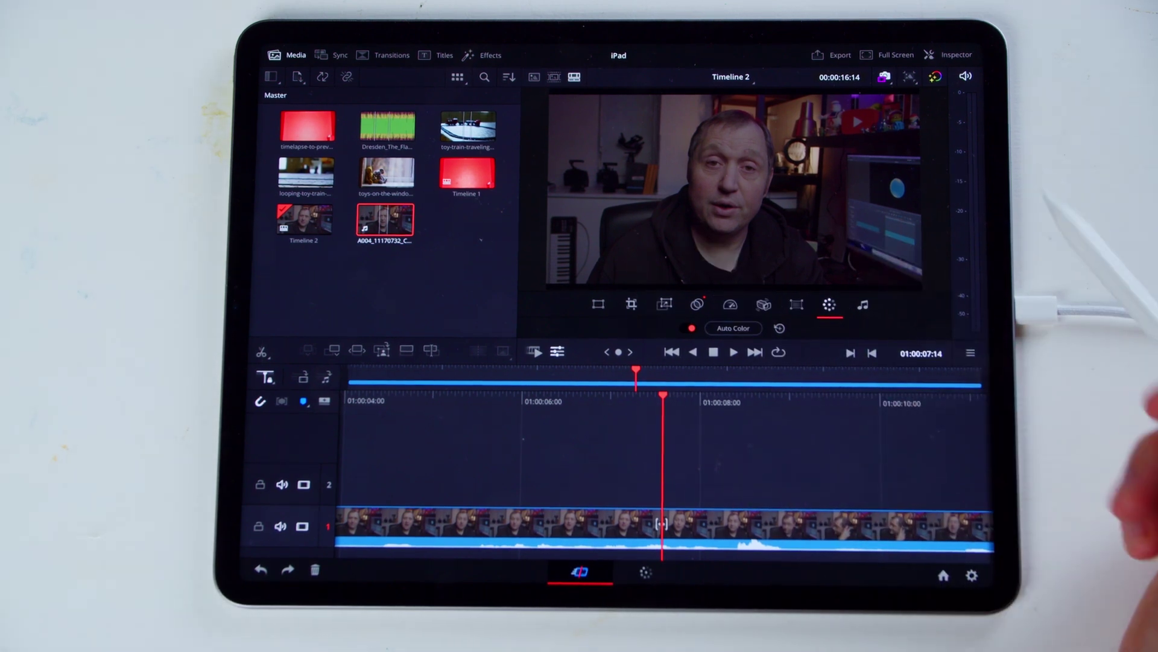
left_click(737, 530)
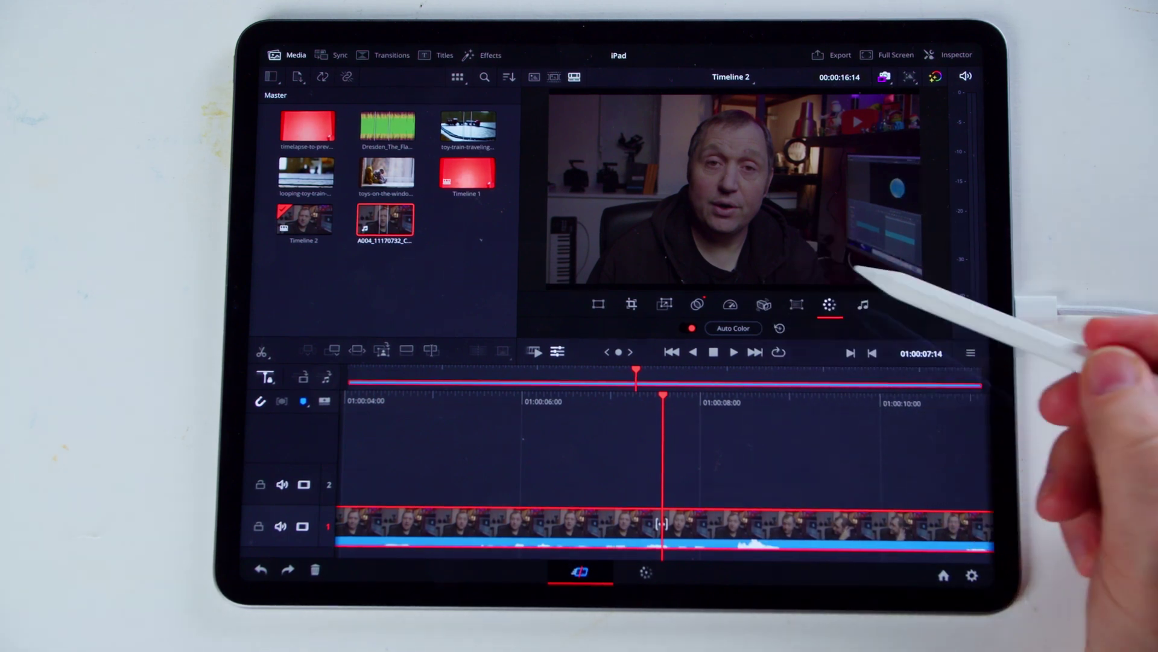
left_click(733, 328)
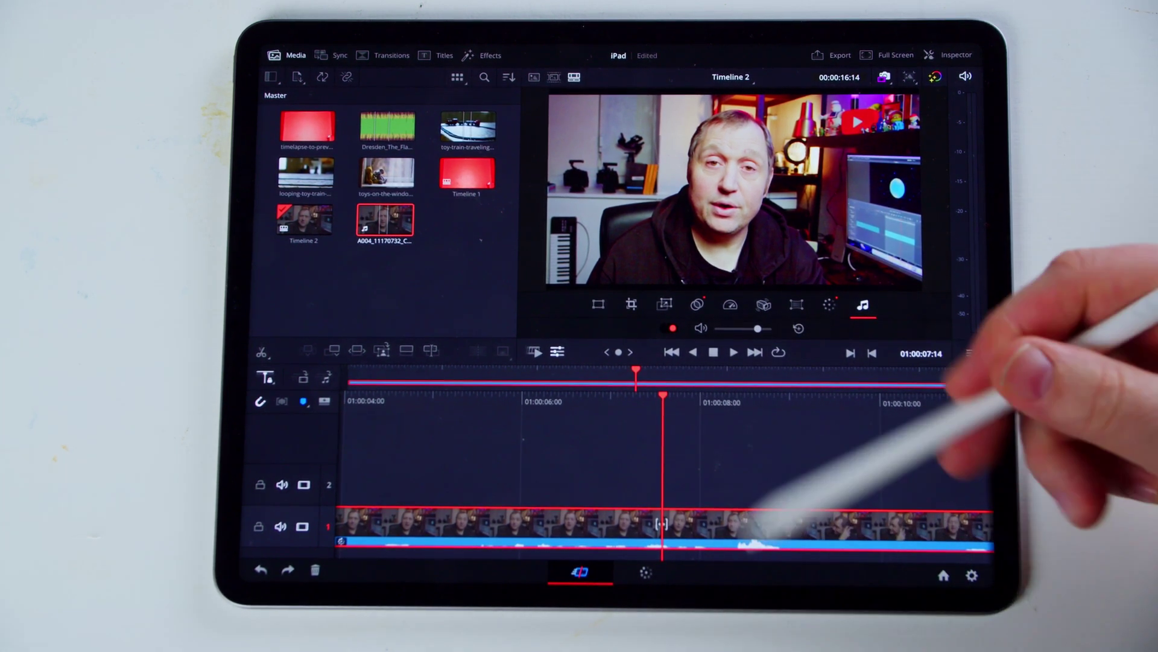
Step: Open the full Inspector's audio tab with volume, pan, pitch and equalizer settings
left_click(950, 54)
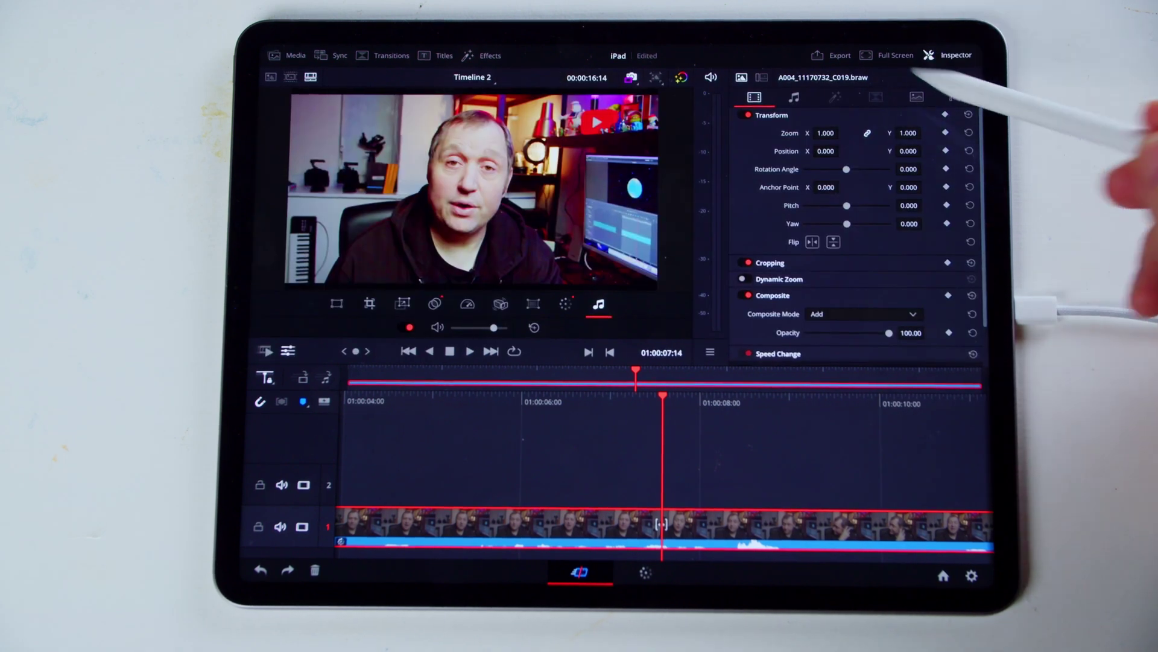
left_click(793, 96)
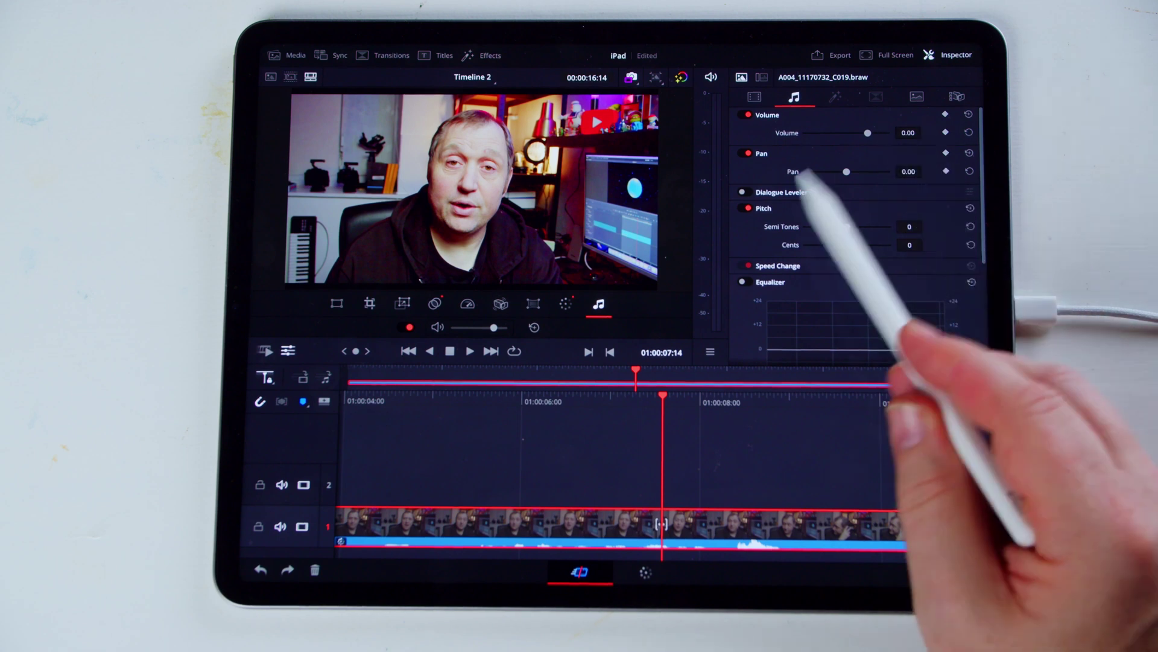
scroll(905, 271, "down", 3)
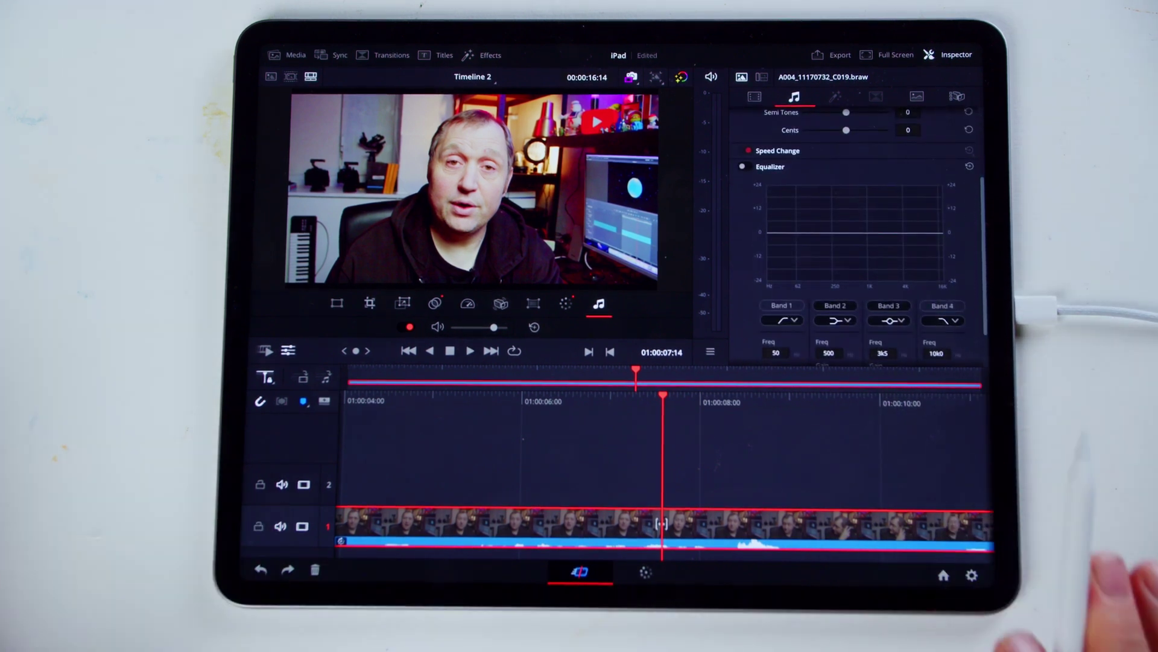